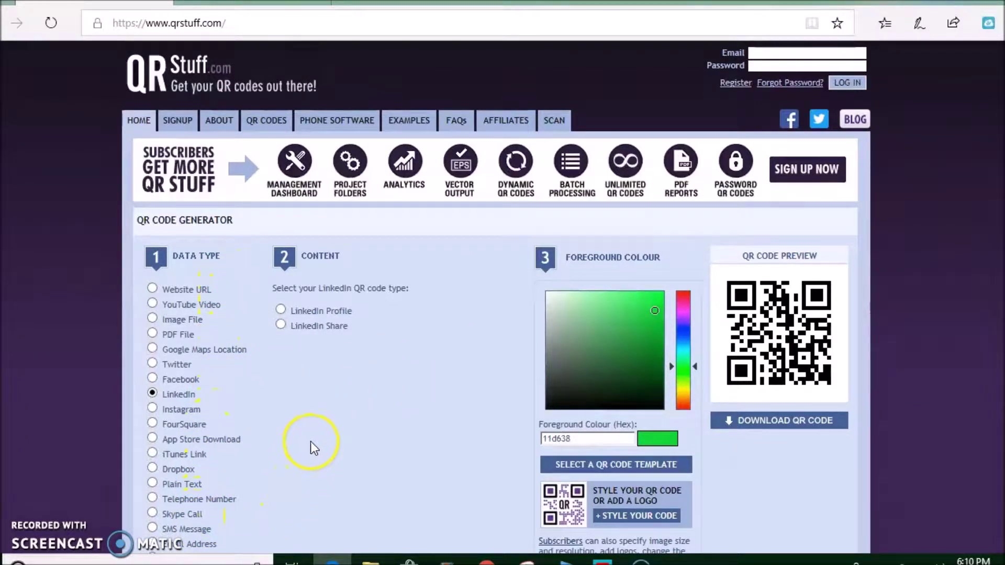
{"action": "left_click", "coordinate": [152, 289]}
{"action": "left_click", "coordinate": [310, 298]}
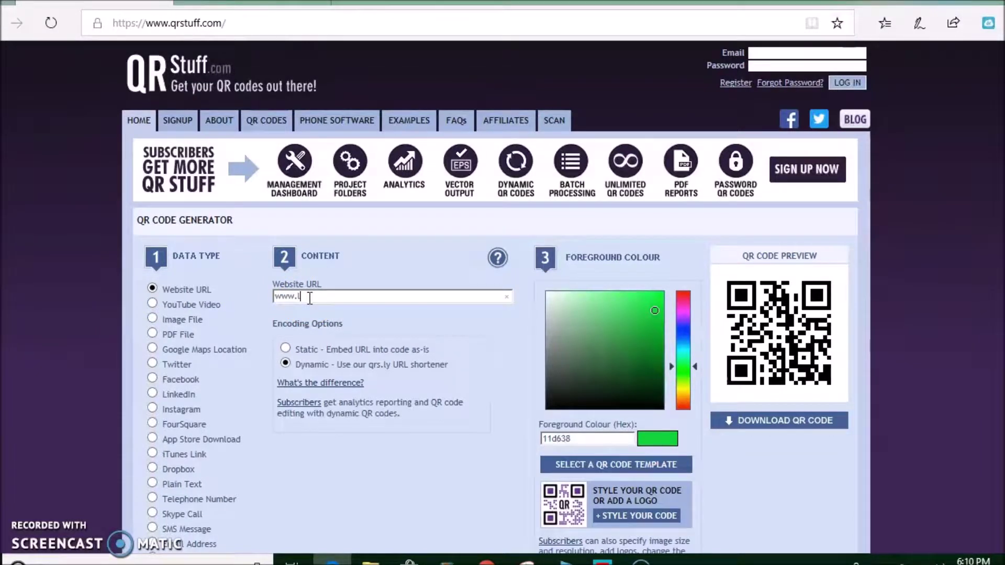
{"action": "type", "text": "www.laredoisd.org"}
{"action": "left_click", "coordinate": [683, 336]}
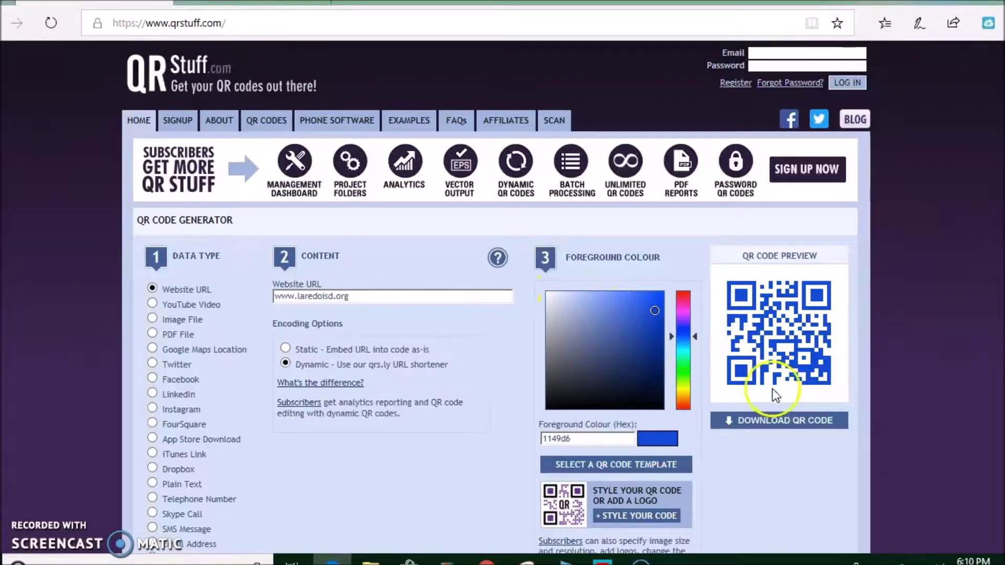
Save the blue code to the Desktop as website.png and view it in Photos
{"action": "left_click", "coordinate": [772, 427]}
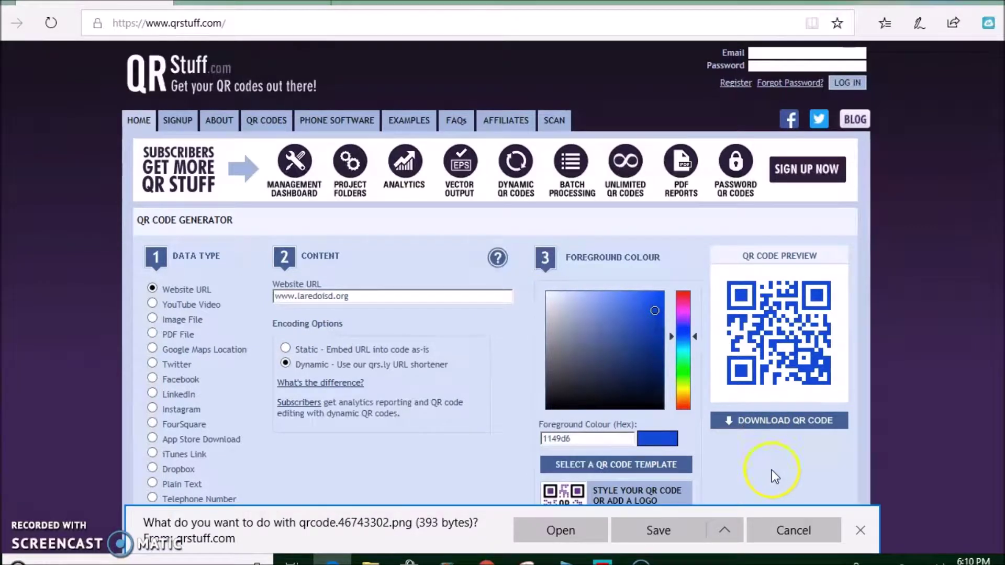
{"action": "left_click", "coordinate": [732, 539]}
{"action": "left_click", "coordinate": [674, 508]}
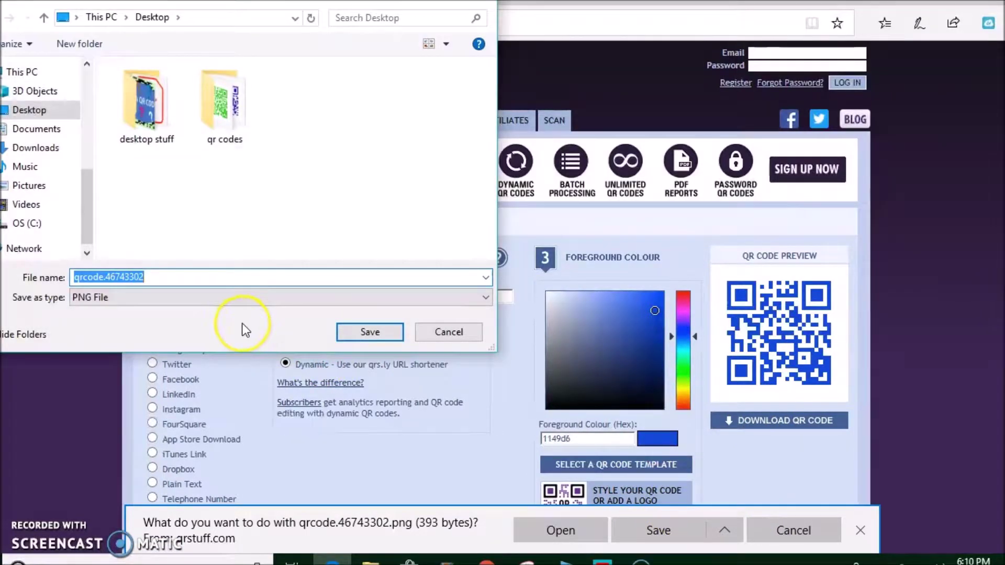
{"action": "type", "text": "website"}
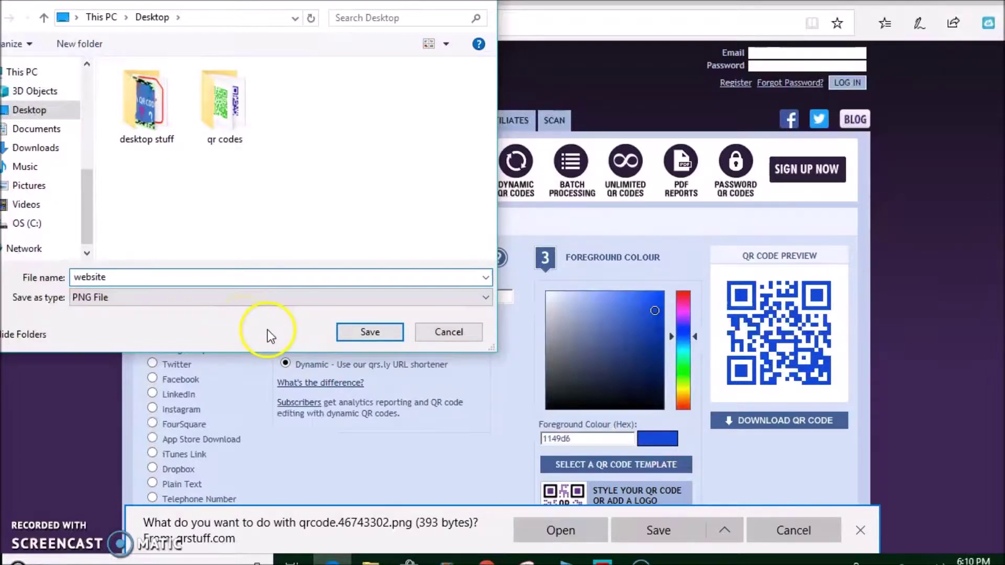
{"action": "left_click", "coordinate": [385, 332]}
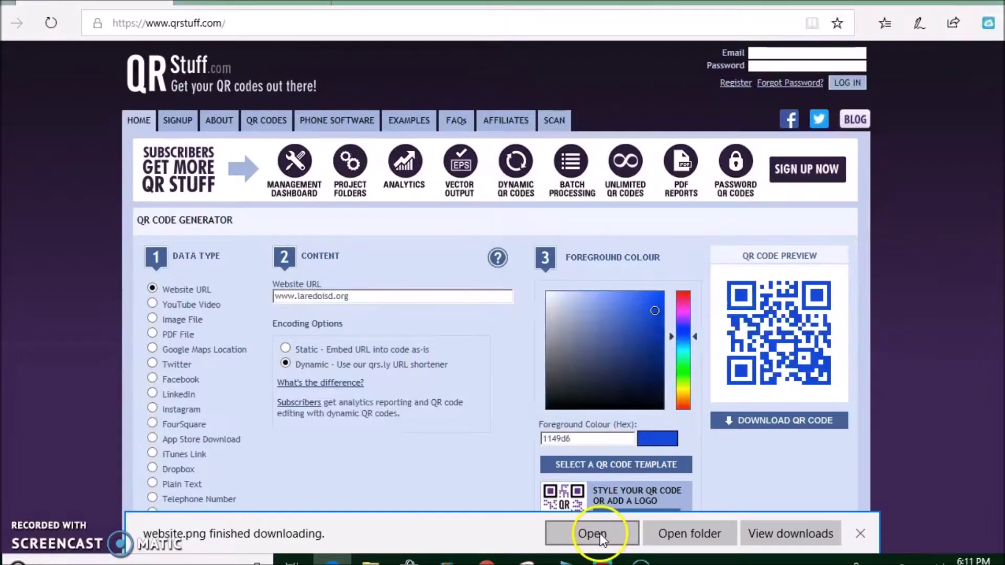
{"action": "left_click", "coordinate": [600, 533]}
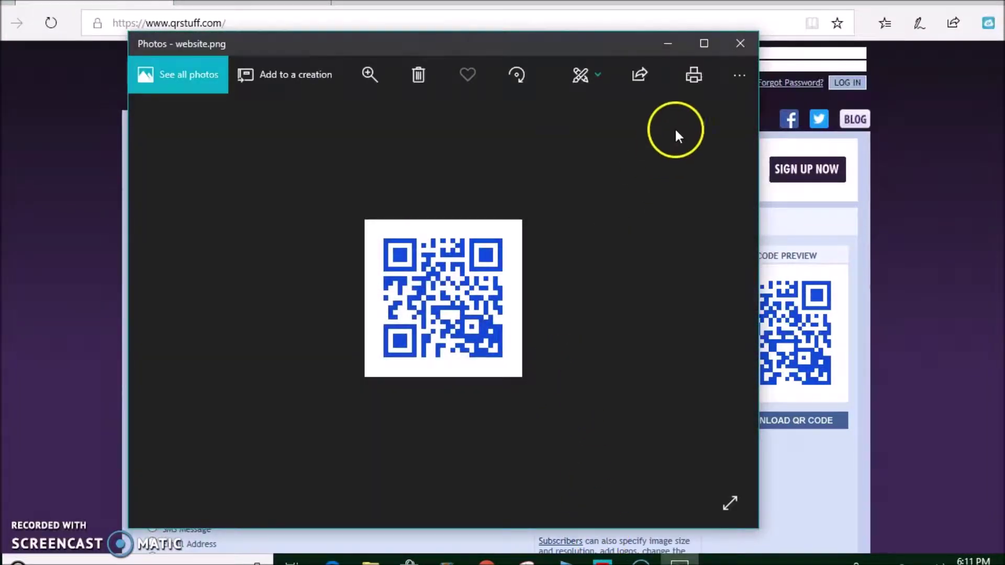
{"action": "left_click", "coordinate": [738, 43]}
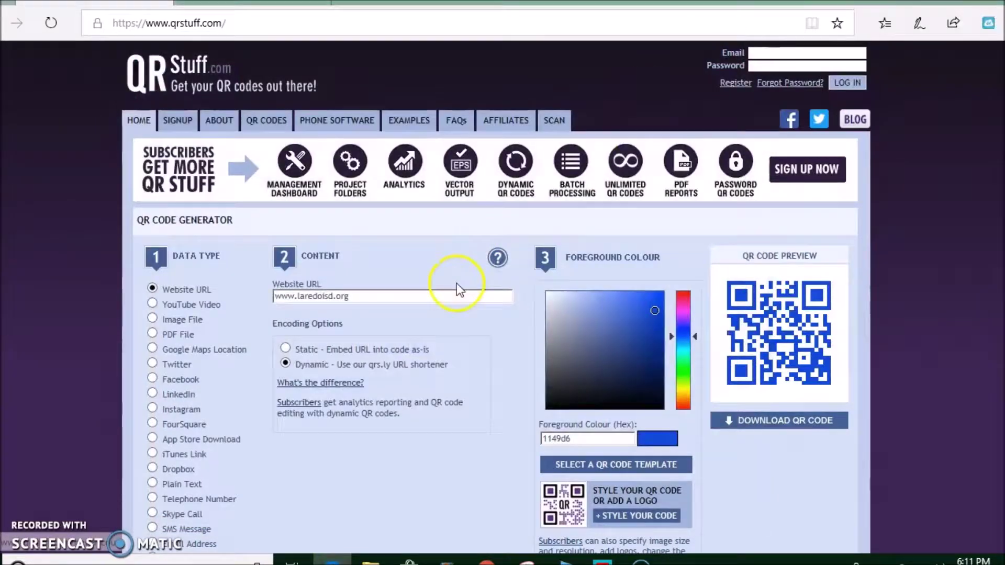
Switch the code type to YouTube Video and copy the ABC songs video's web address
{"action": "left_click", "coordinate": [152, 304]}
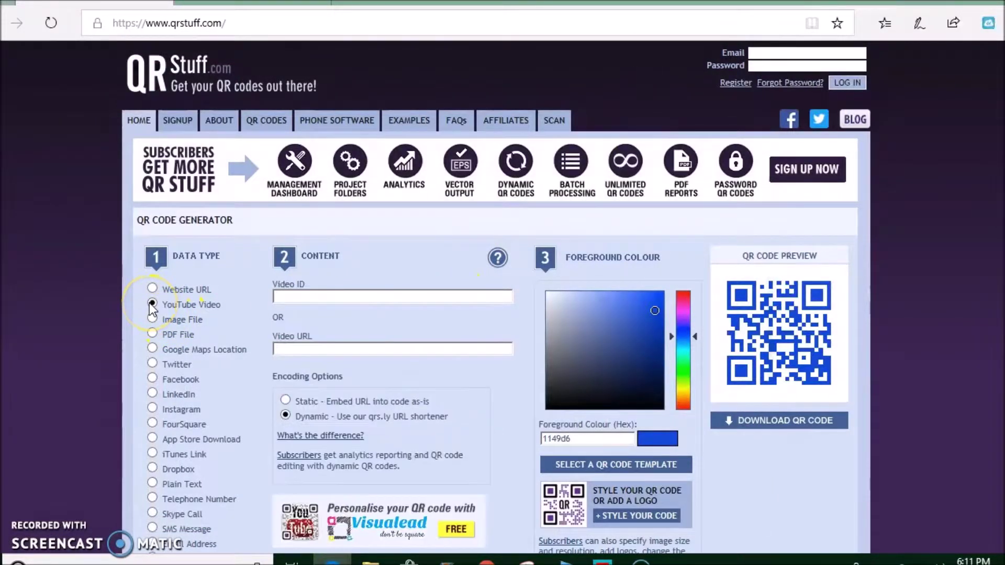
{"action": "left_click", "coordinate": [256, 3]}
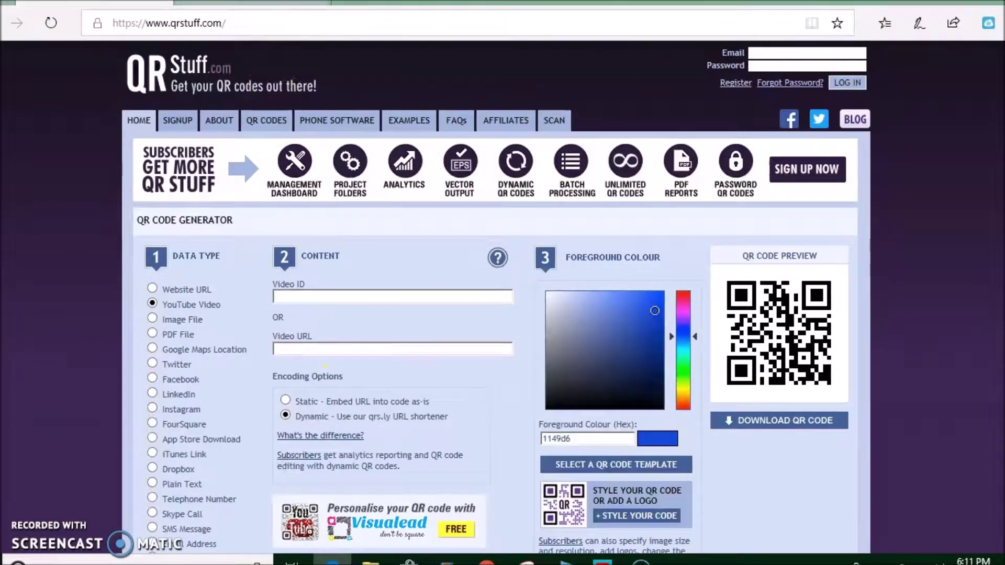
{"action": "left_click_drag", "start_coordinate": [335, 23], "coordinate": [52, 21]}
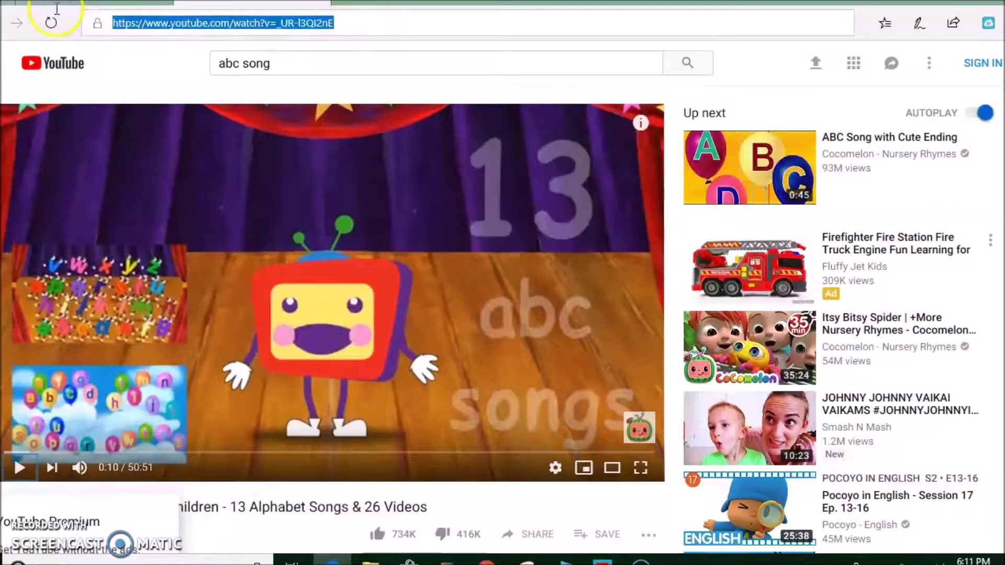
{"action": "right_click", "coordinate": [187, 27]}
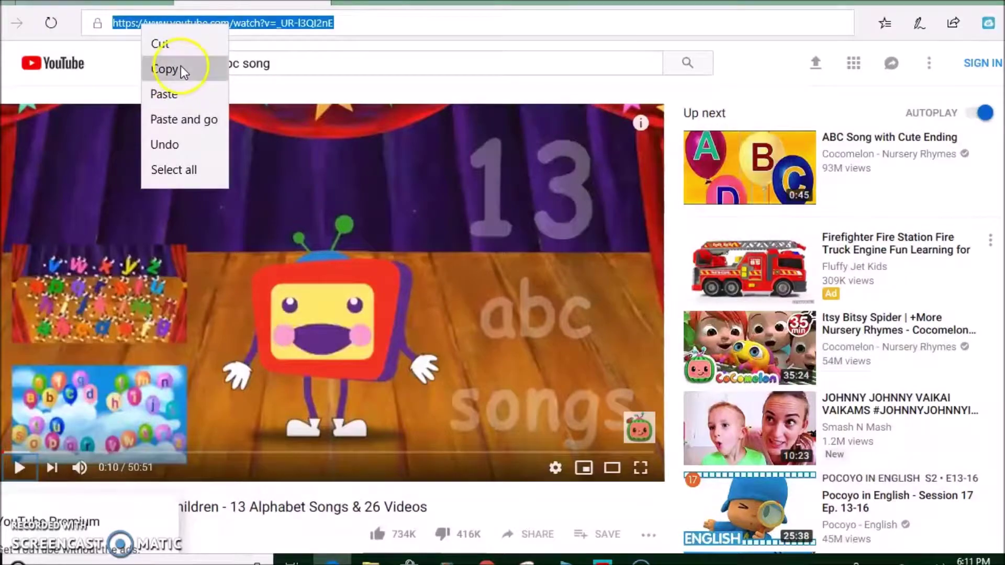
{"action": "left_click", "coordinate": [183, 71]}
Paste the ABC songs video address into the Video URL field
{"action": "left_click", "coordinate": [143, 7]}
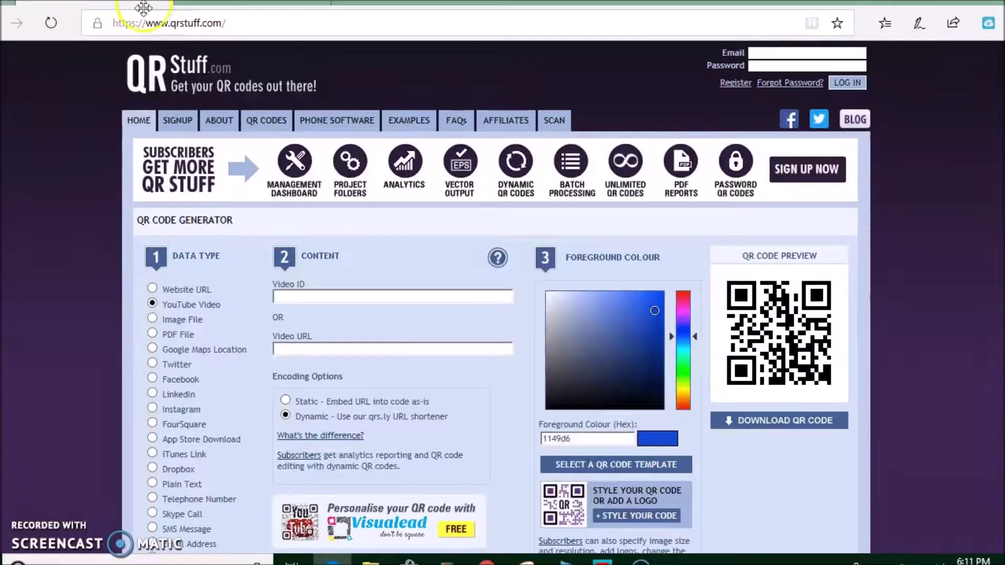
{"action": "left_click", "coordinate": [305, 348]}
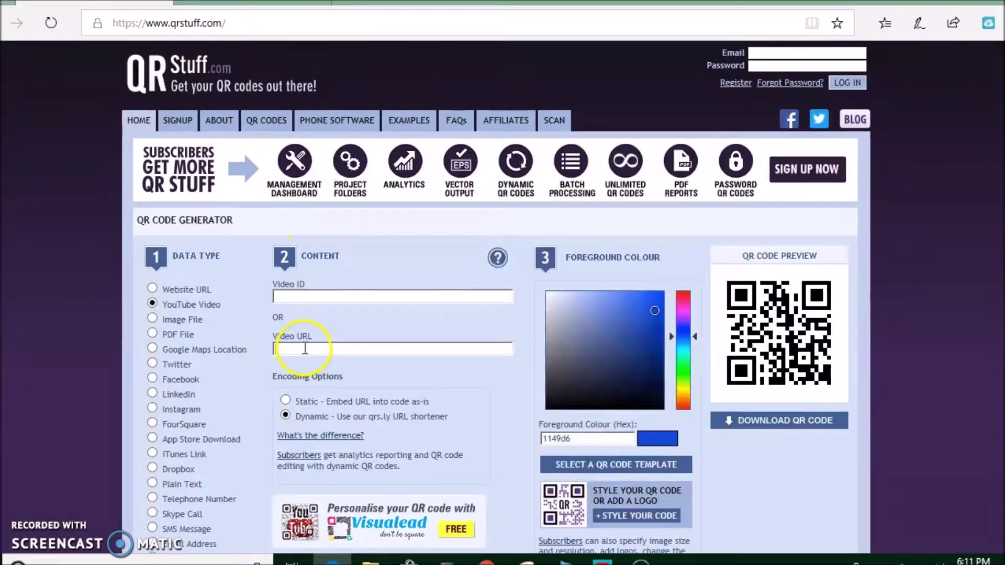
{"action": "right_click", "coordinate": [305, 349]}
{"action": "left_click", "coordinate": [339, 424]}
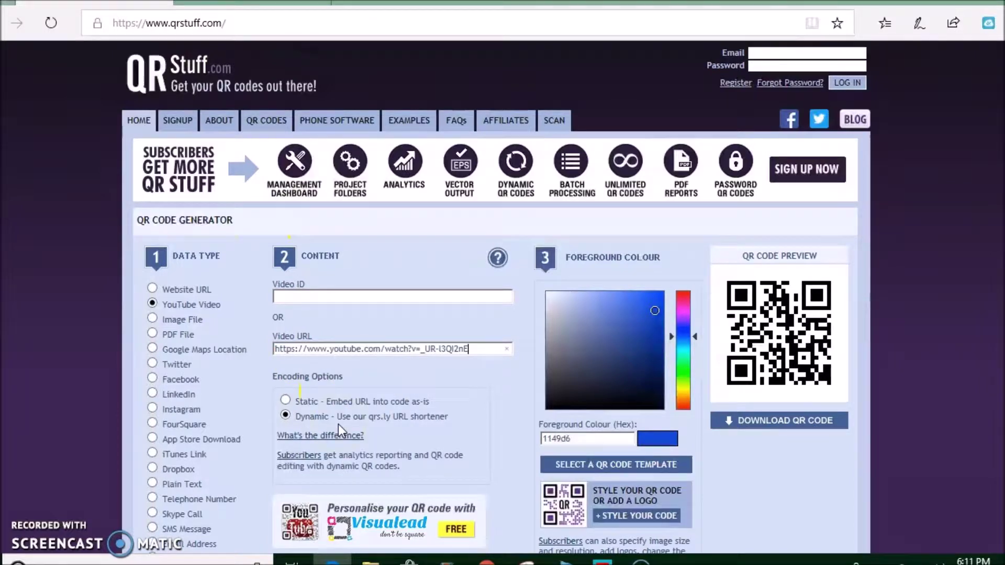
Make the video code purple (af11d6), save it to the Desktop as video.png, and view it
{"action": "left_click", "coordinate": [682, 315]}
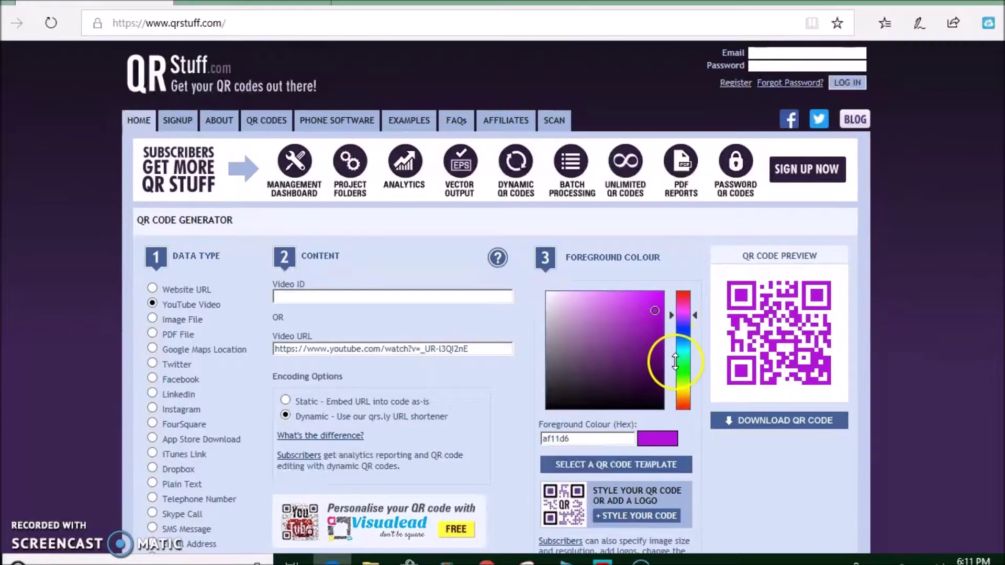
{"action": "left_click", "coordinate": [798, 425]}
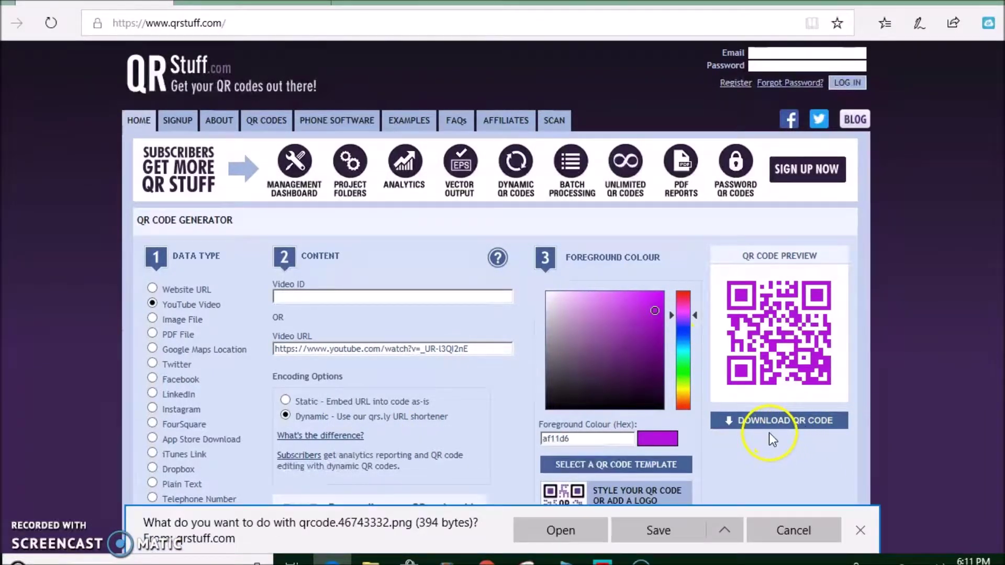
{"action": "left_click", "coordinate": [724, 529]}
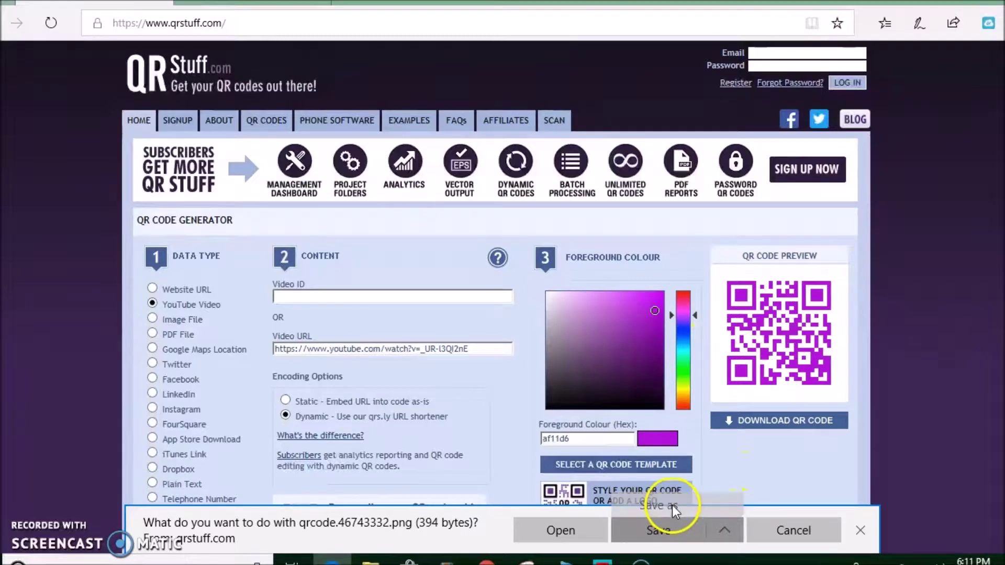
{"action": "left_click", "coordinate": [672, 505]}
{"action": "type", "text": "video"}
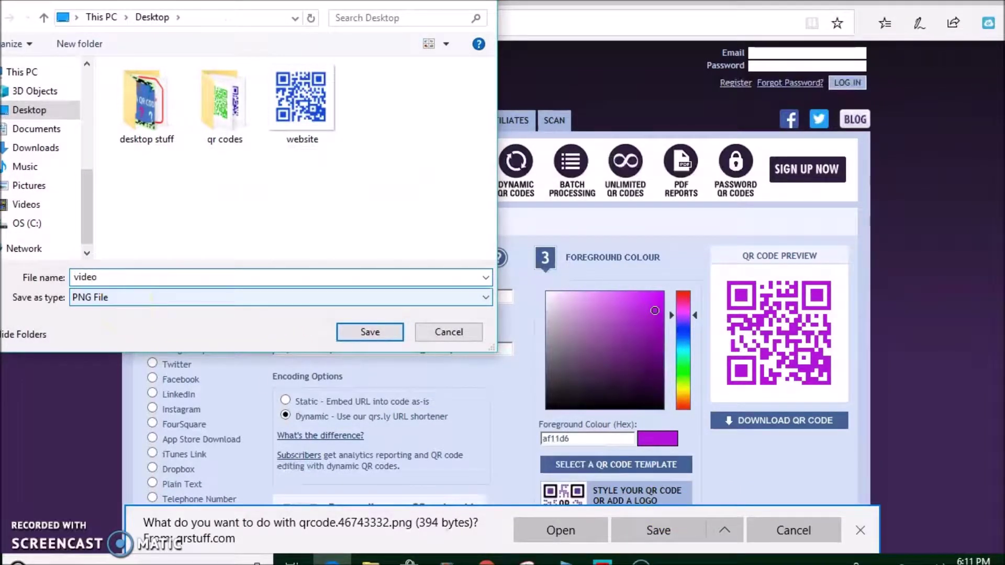
{"action": "left_click", "coordinate": [389, 336]}
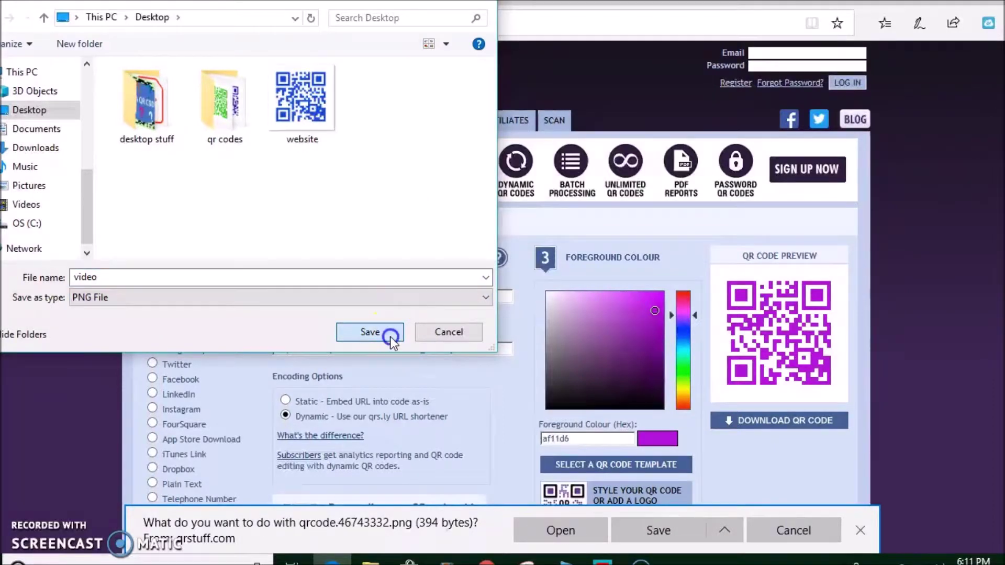
{"action": "left_click", "coordinate": [578, 533]}
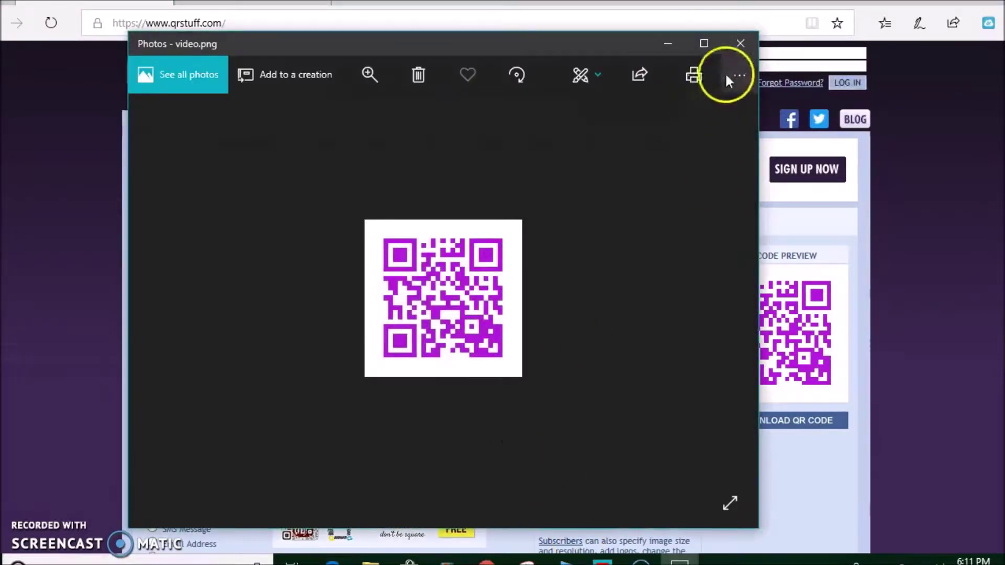
{"action": "left_click", "coordinate": [740, 43]}
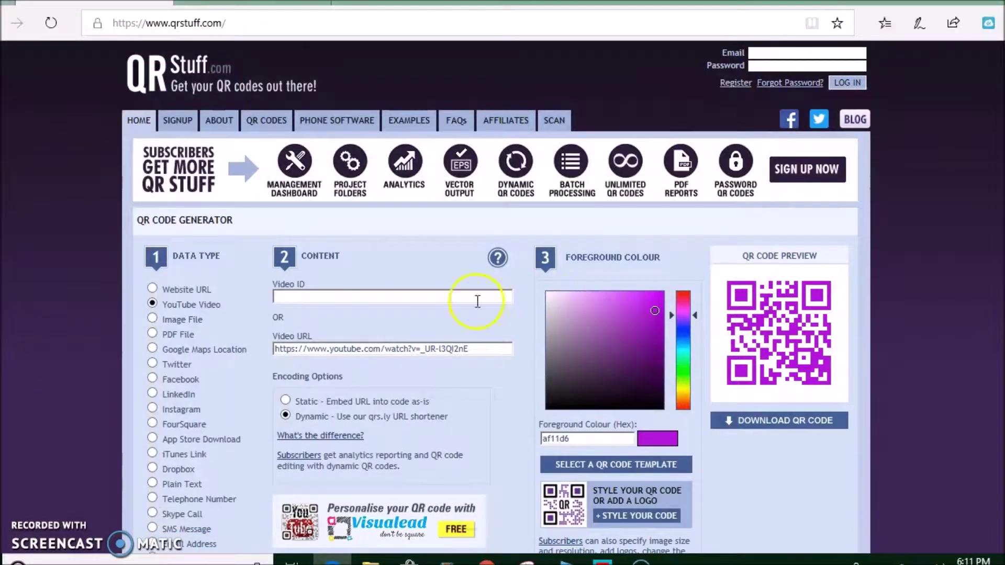
{"action": "left_click", "coordinate": [153, 349]}
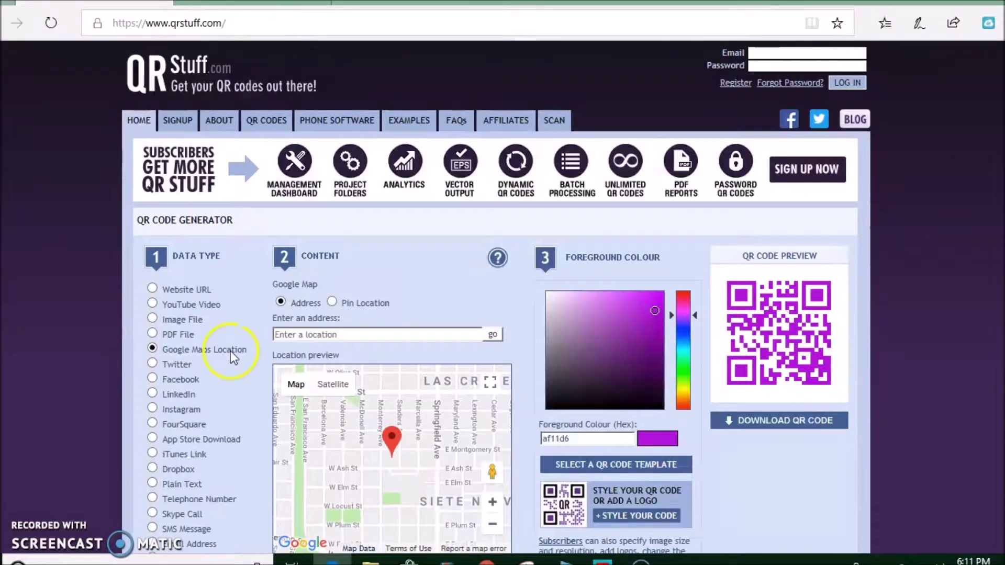
{"action": "left_click", "coordinate": [353, 330]}
{"action": "left_click", "coordinate": [339, 340]}
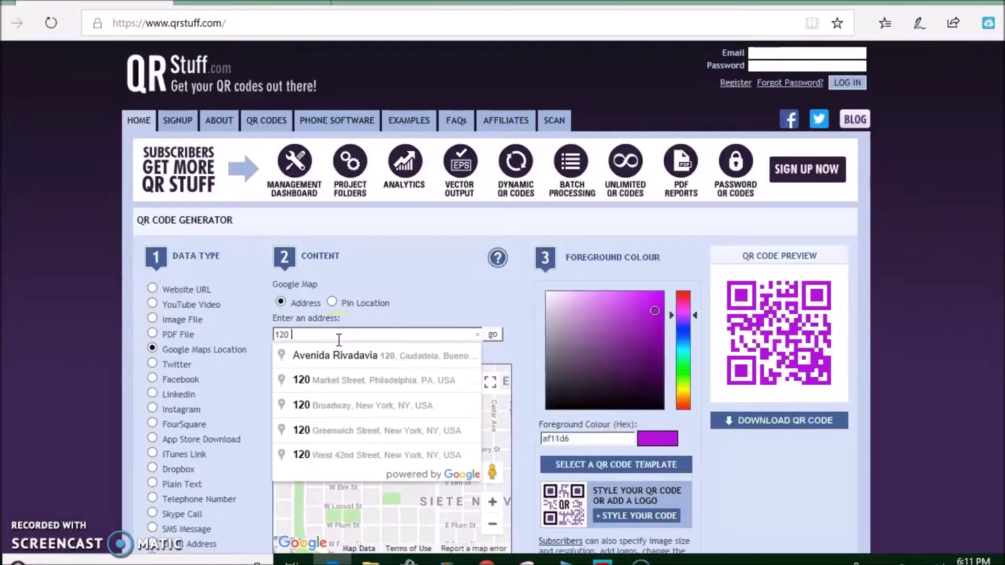
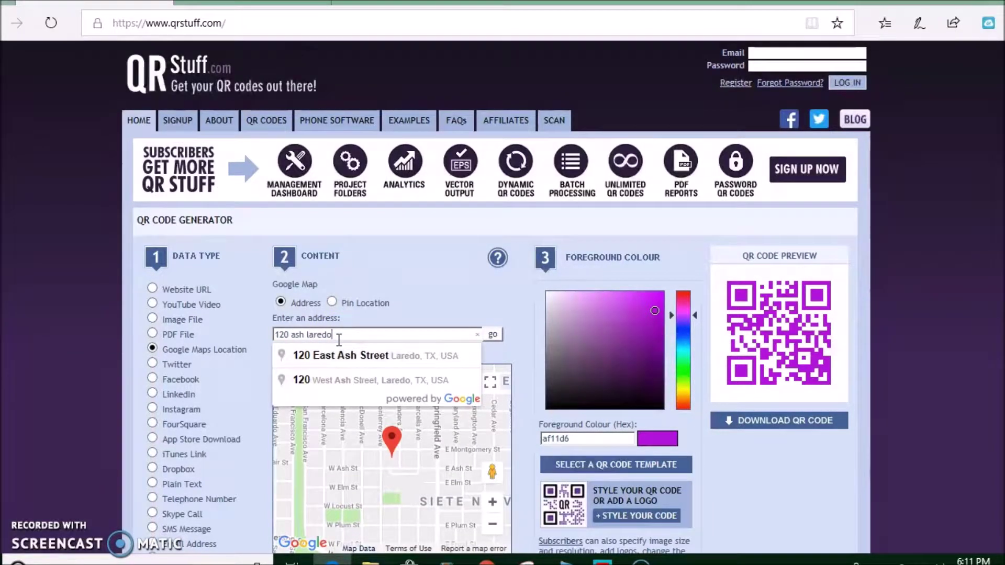
{"action": "left_click", "coordinate": [340, 357]}
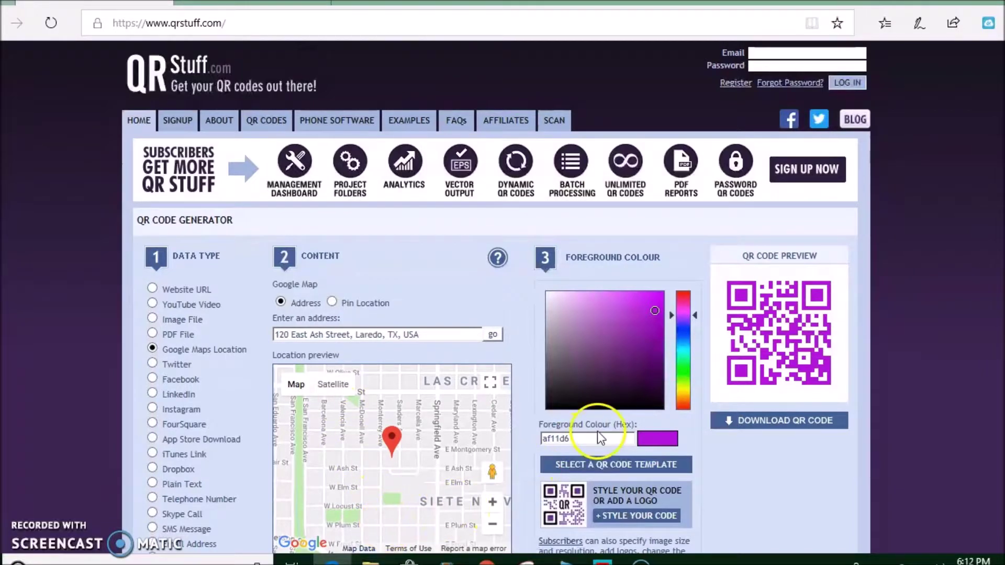
{"action": "left_click", "coordinate": [684, 335]}
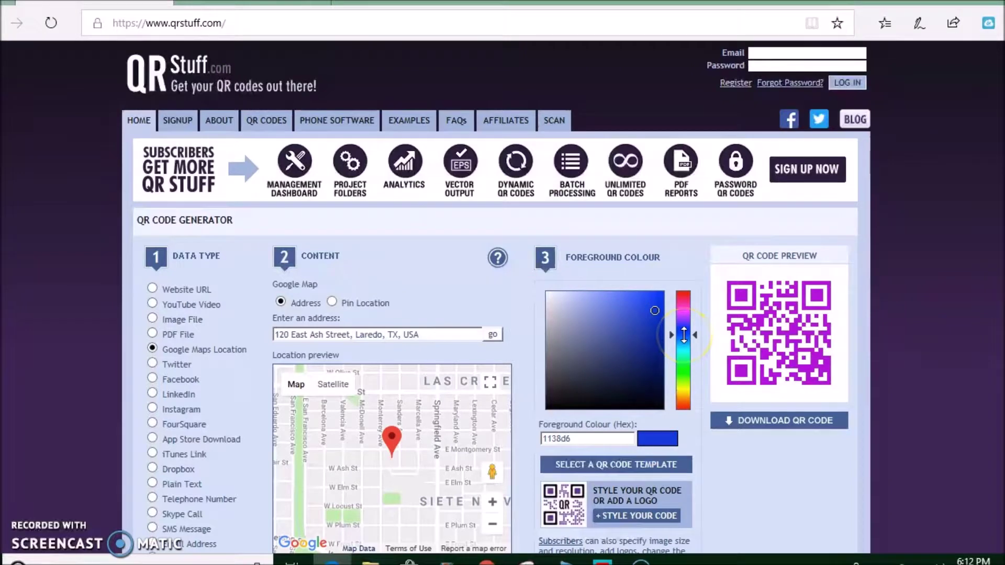
Lighten the blue, save the code to the Desktop as google maps.png replacing the old file, and open it
{"action": "left_click", "coordinate": [683, 342]}
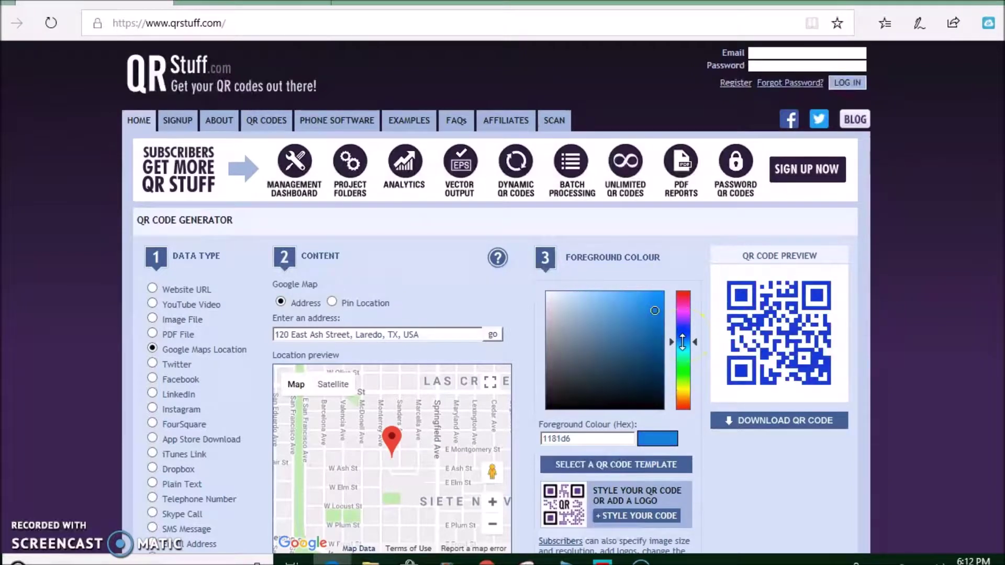
{"action": "left_click", "coordinate": [769, 425]}
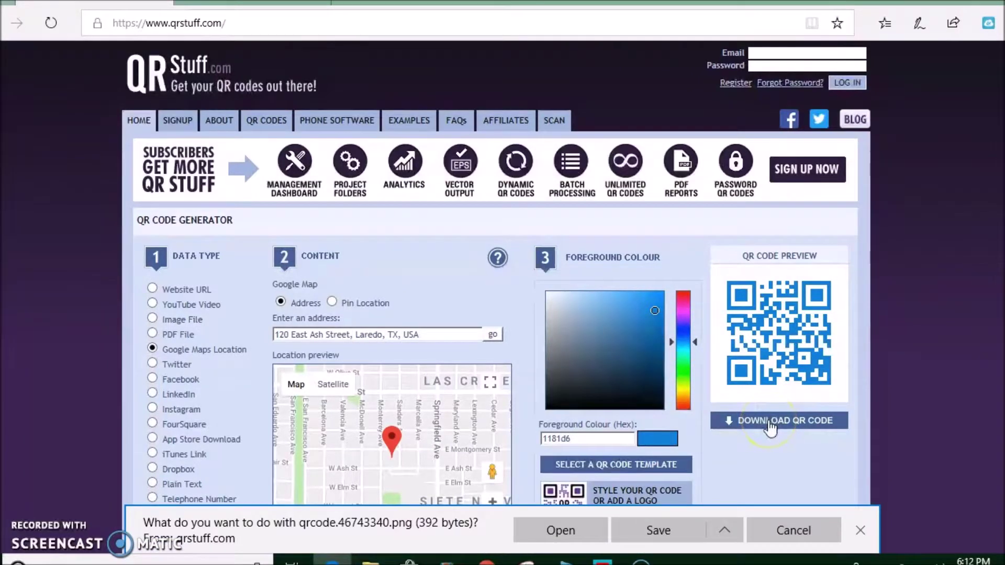
{"action": "left_click", "coordinate": [725, 531]}
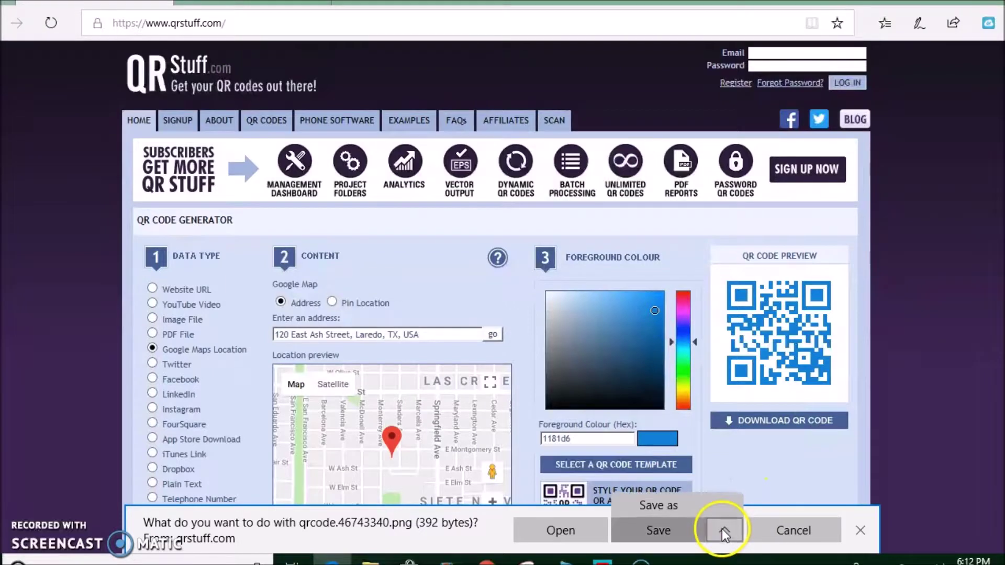
{"action": "left_click", "coordinate": [655, 504]}
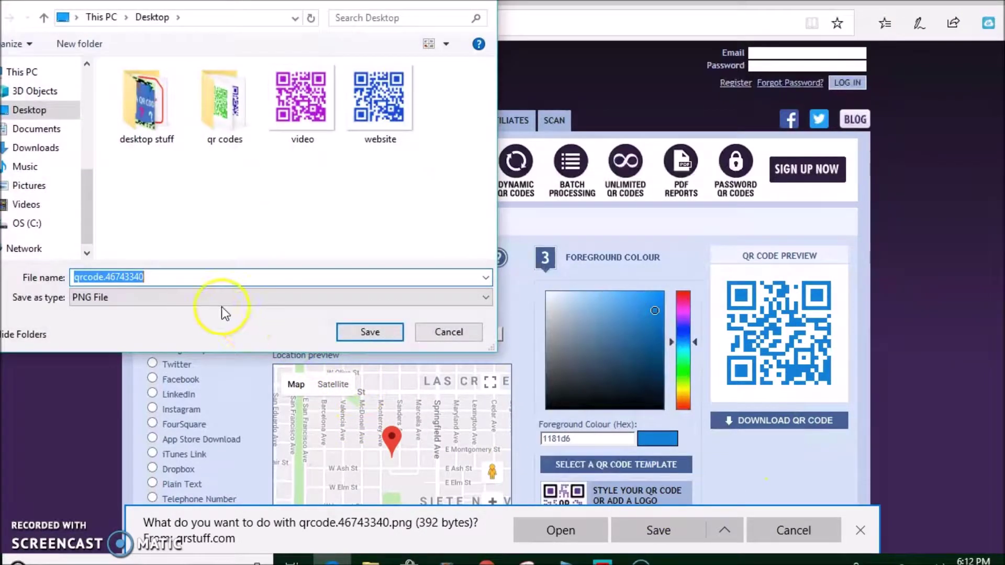
{"action": "type", "text": "google maps"}
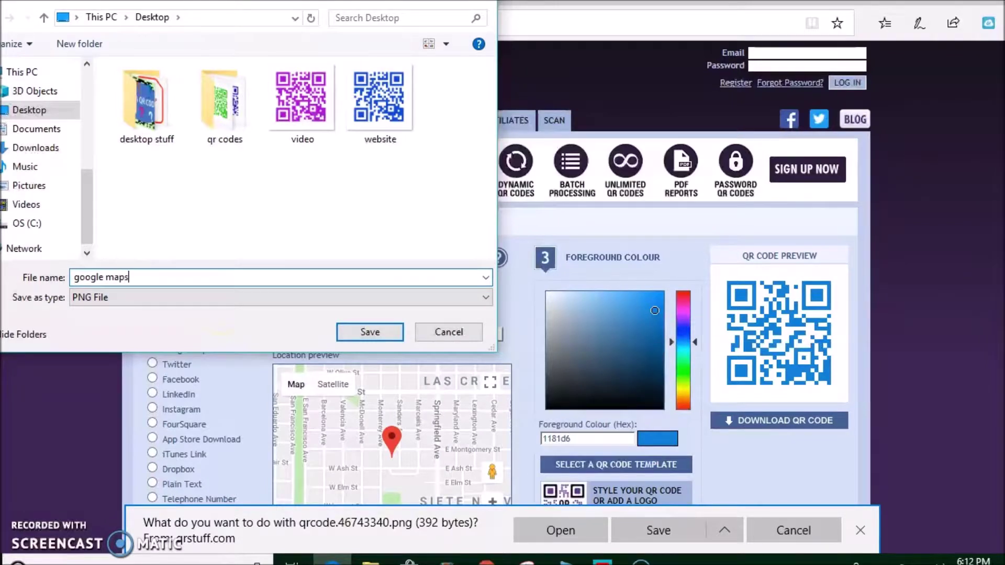
{"action": "key", "text": "Return"}
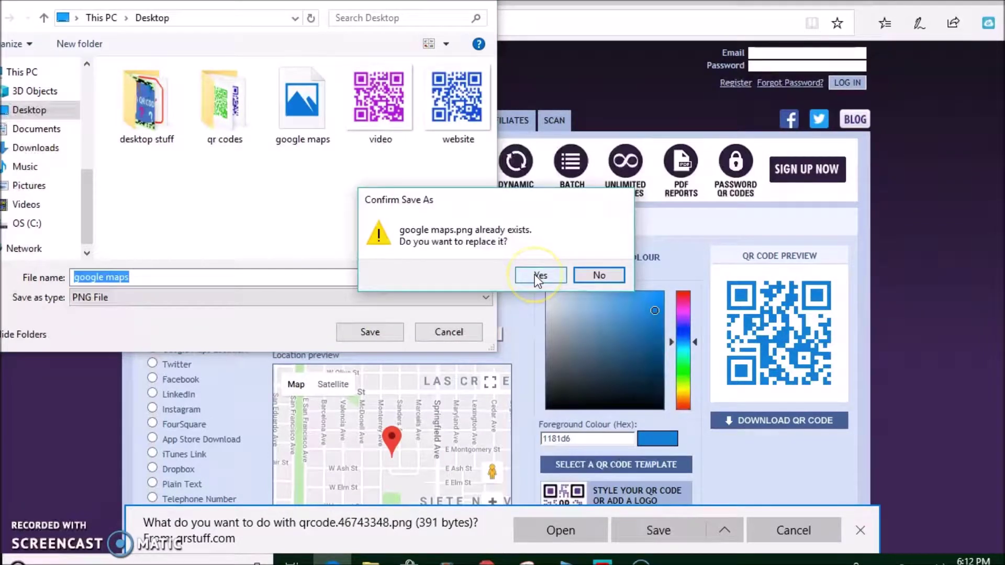
{"action": "left_click", "coordinate": [539, 277]}
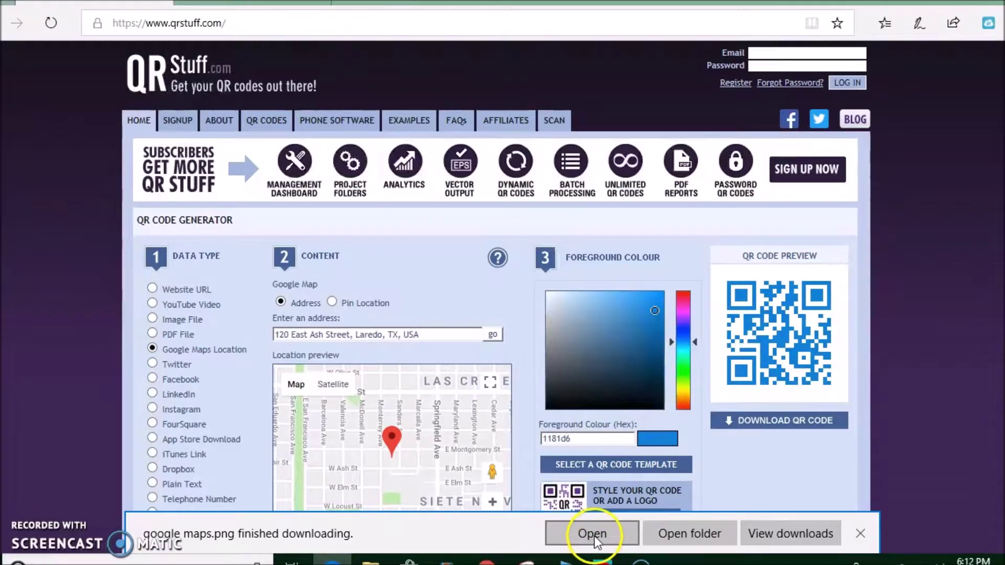
{"action": "left_click", "coordinate": [595, 535]}
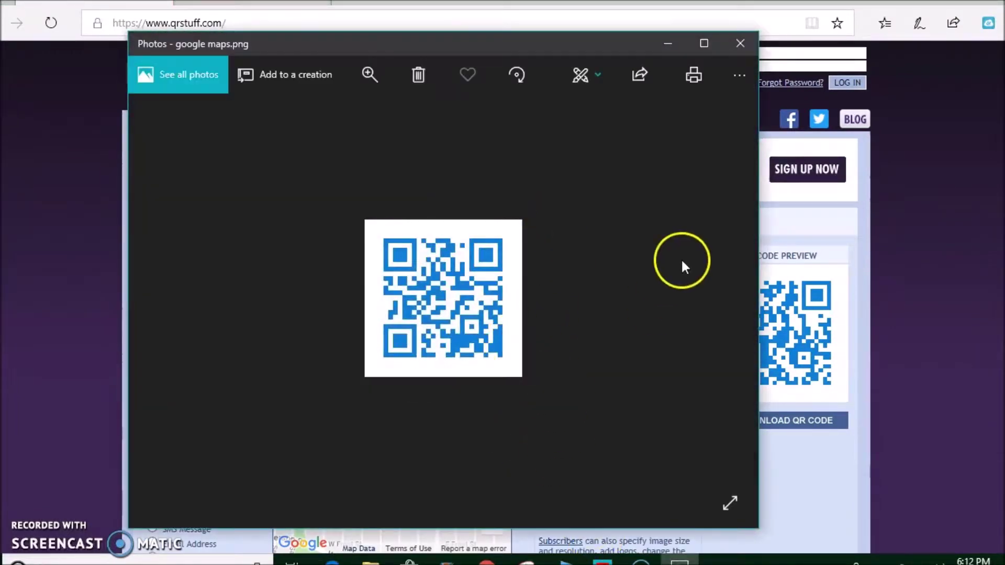
Close the google maps.png preview in Photos
{"action": "left_click", "coordinate": [741, 44]}
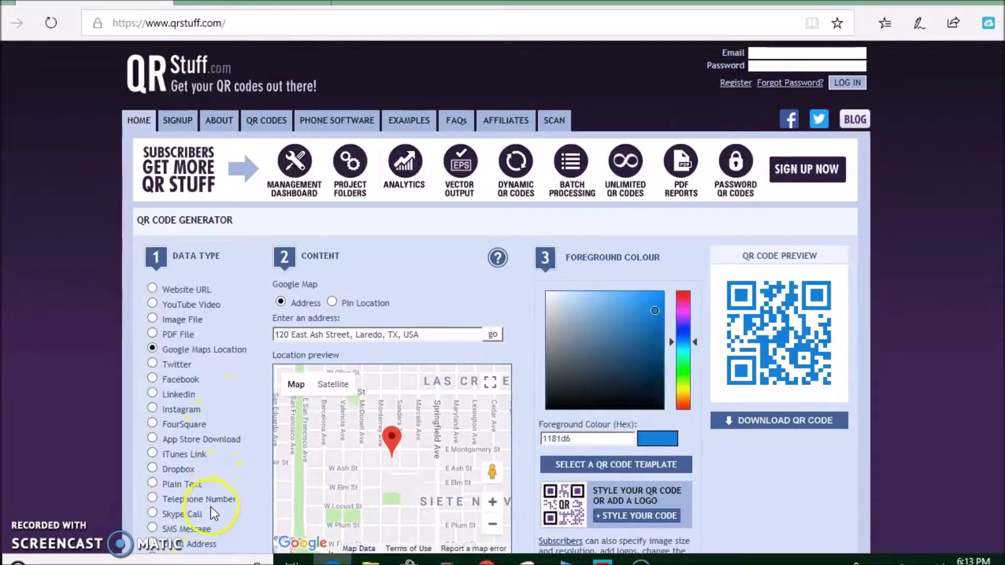
Switch to Plain Text and enter 'Hello! 1 + 1 = 2' as the text
{"action": "left_click", "coordinate": [152, 483]}
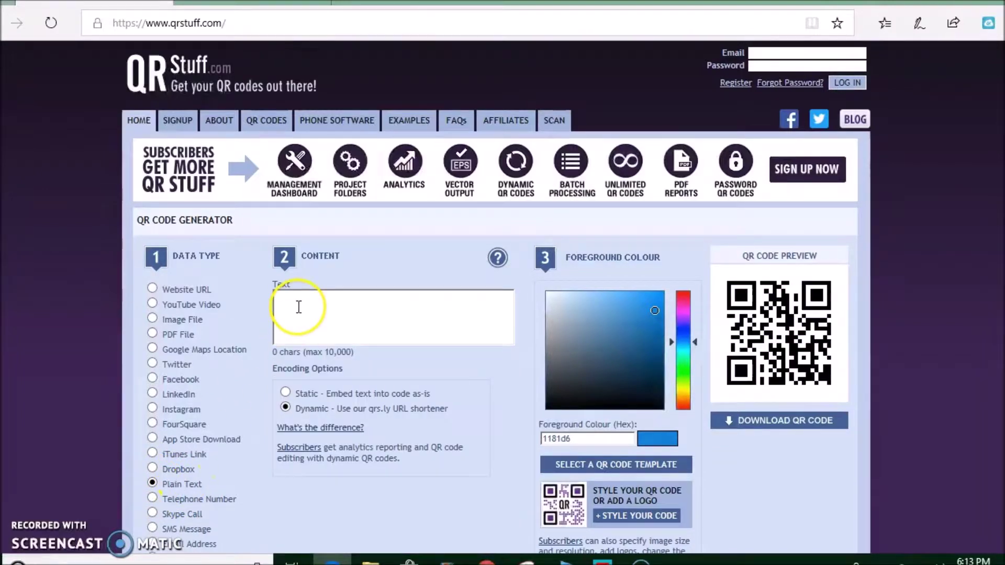
{"action": "type", "text": "Hello! "}
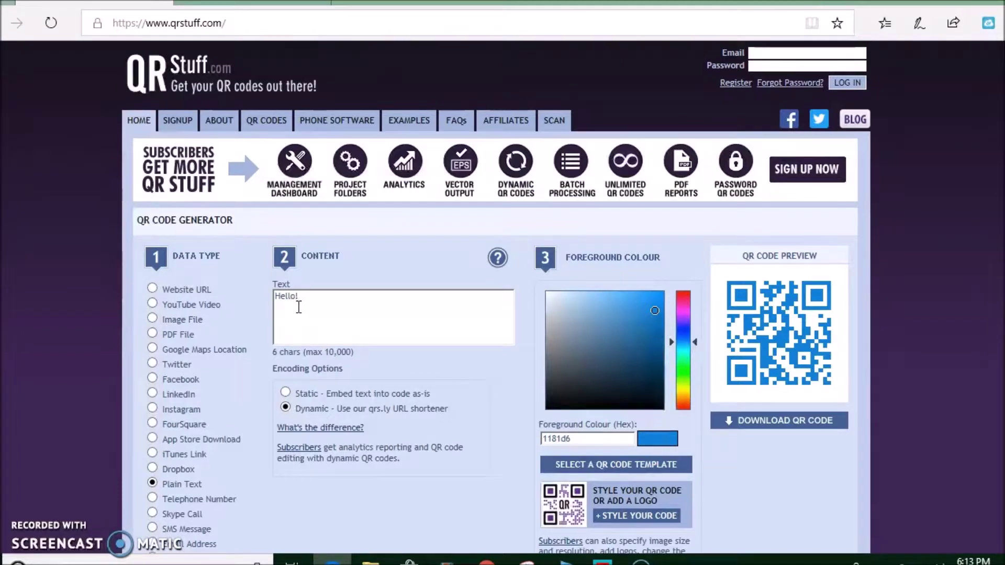
{"action": "type", "text": "1 +"}
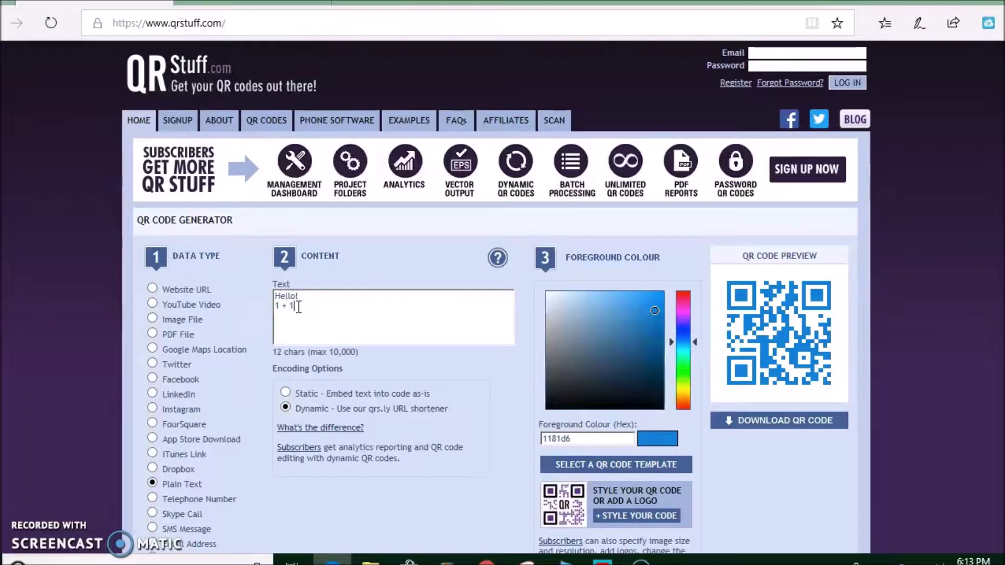
{"action": "type", "text": " 1 = 2"}
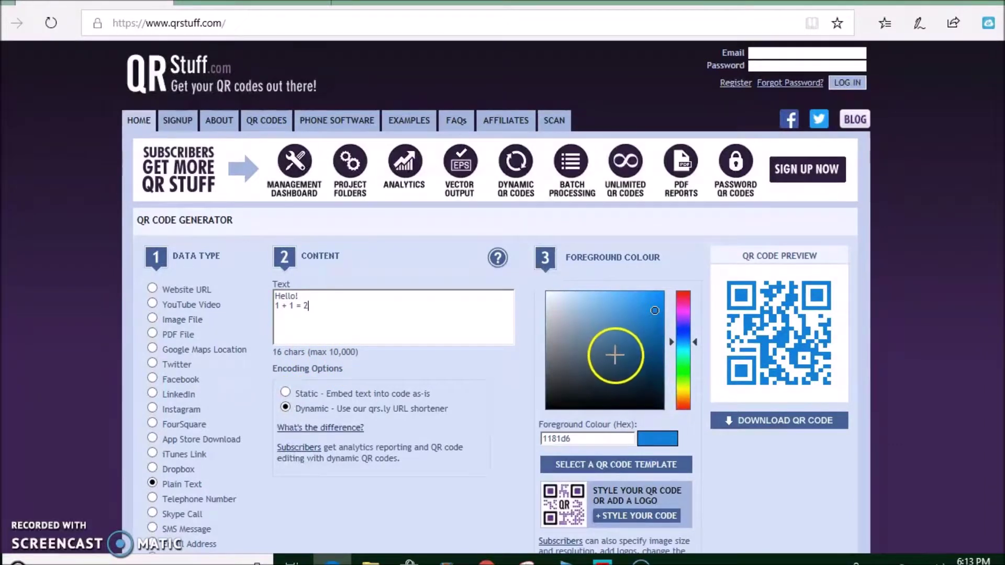
Download the plain text code and save it to the Desktop as math.png
{"action": "left_click", "coordinate": [775, 431]}
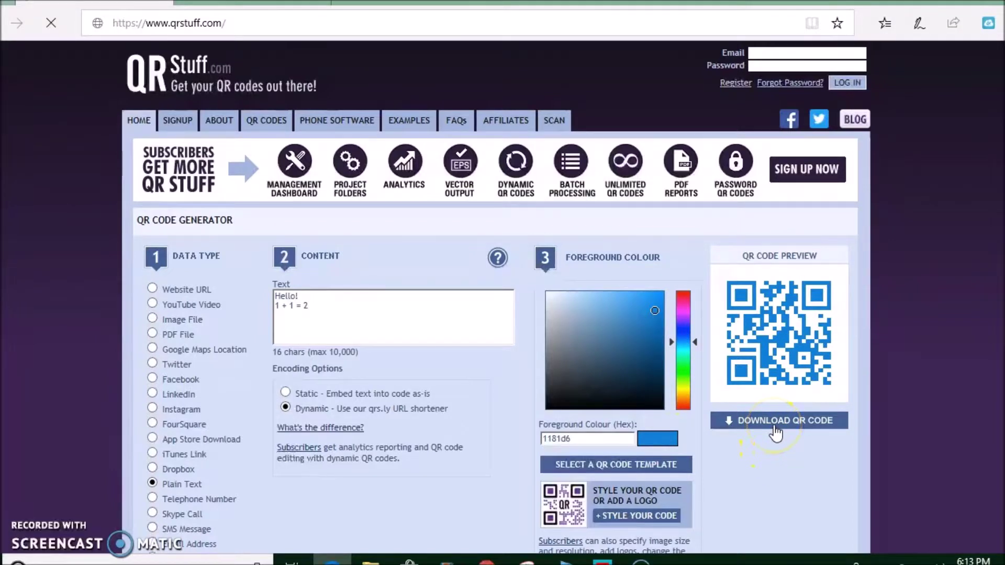
{"action": "left_click", "coordinate": [724, 522]}
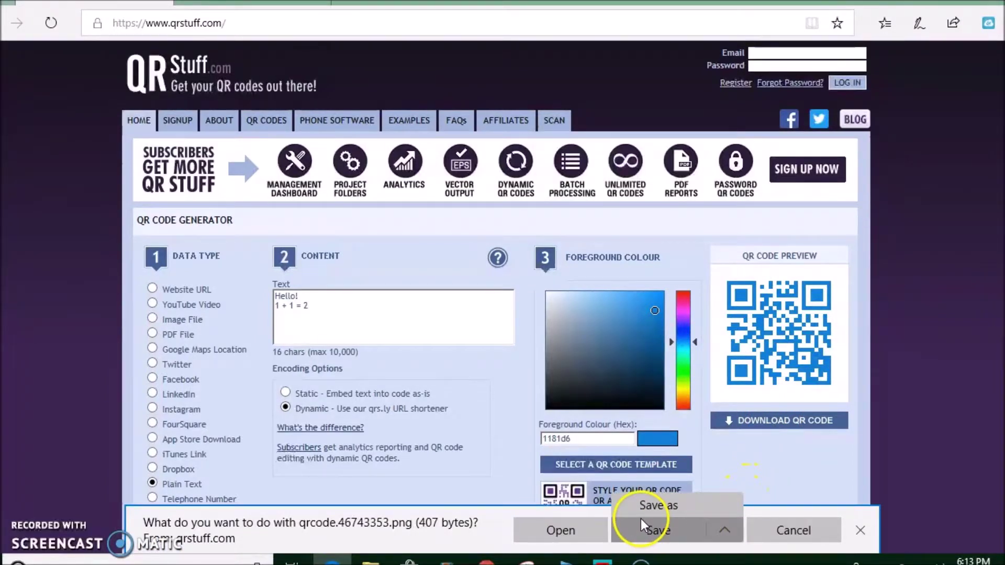
{"action": "left_click", "coordinate": [642, 505]}
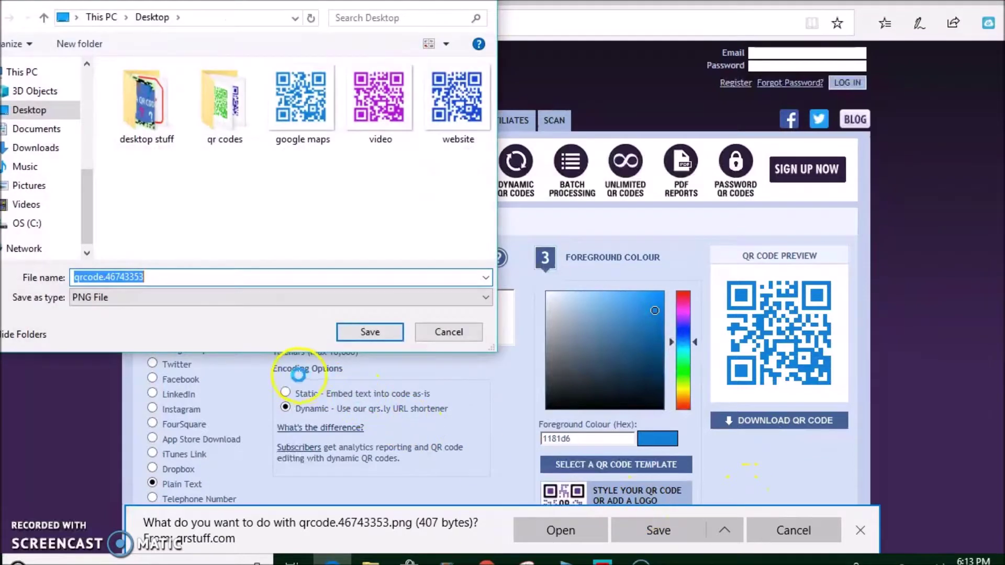
{"action": "type", "text": "math"}
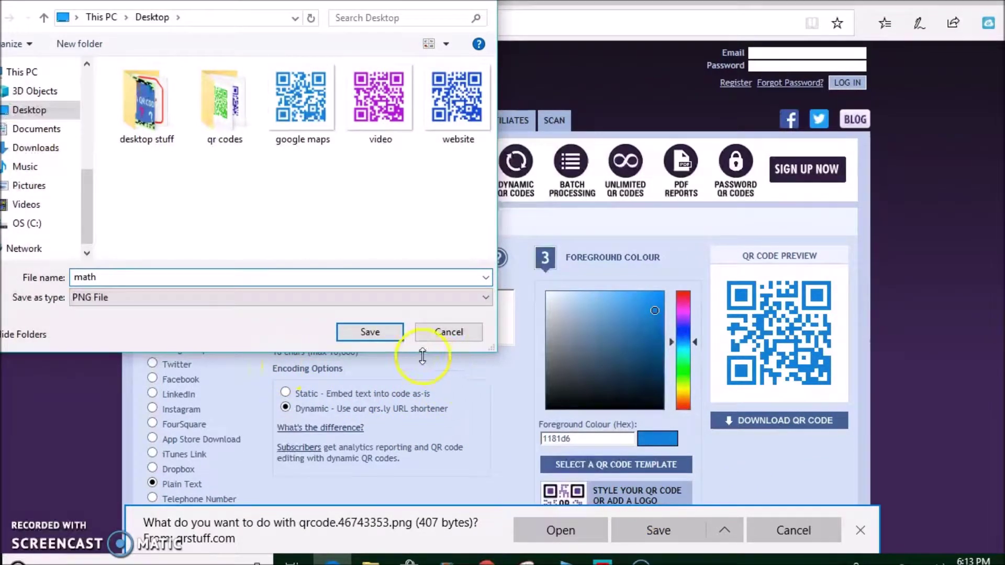
{"action": "left_click", "coordinate": [378, 332]}
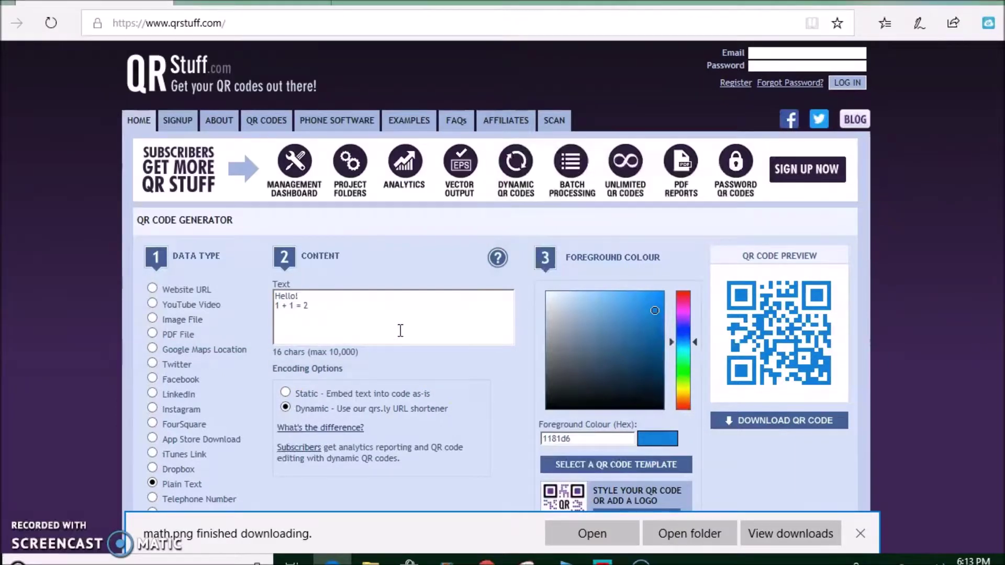
{"action": "left_click", "coordinate": [585, 530]}
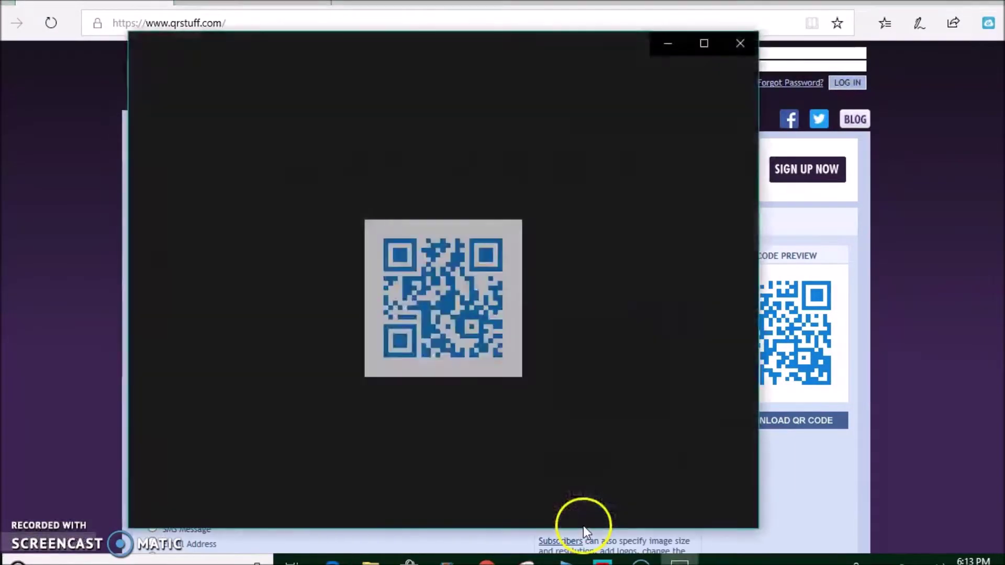
{"action": "left_click", "coordinate": [740, 46]}
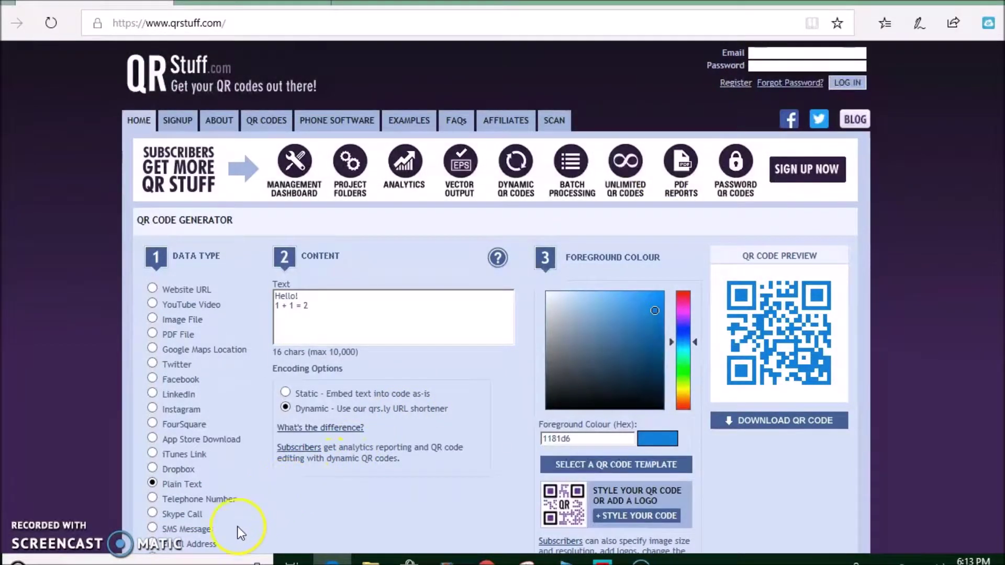
{"action": "left_click", "coordinate": [152, 544]}
Enter the email address, make the code green (2bd611), and start its download
{"action": "left_click", "coordinate": [316, 299]}
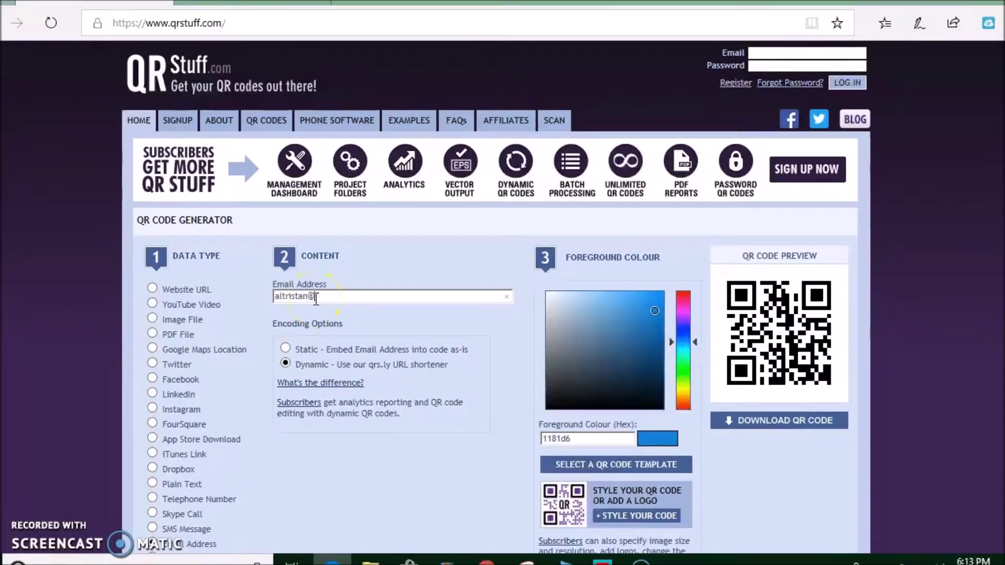
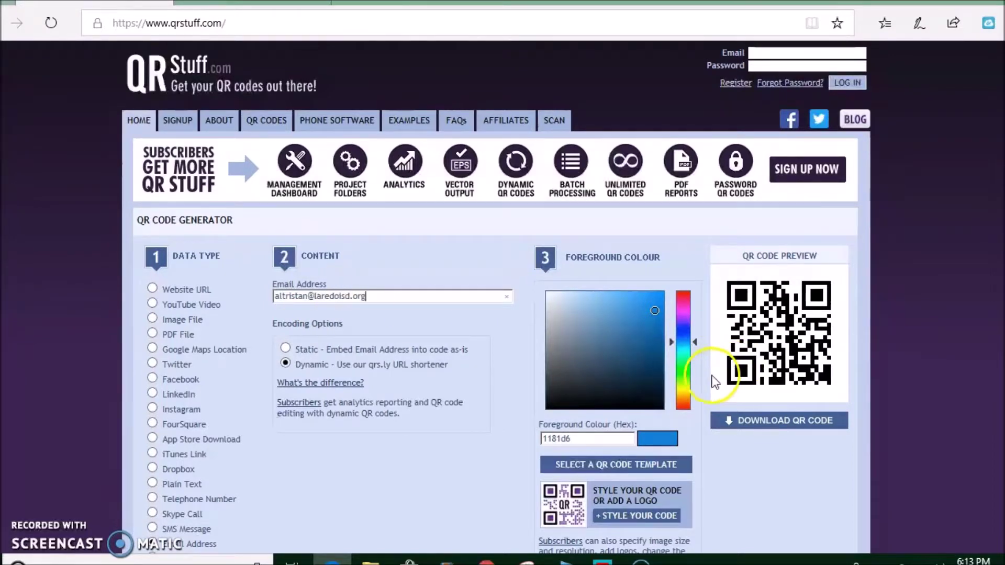
{"action": "left_click", "coordinate": [687, 373]}
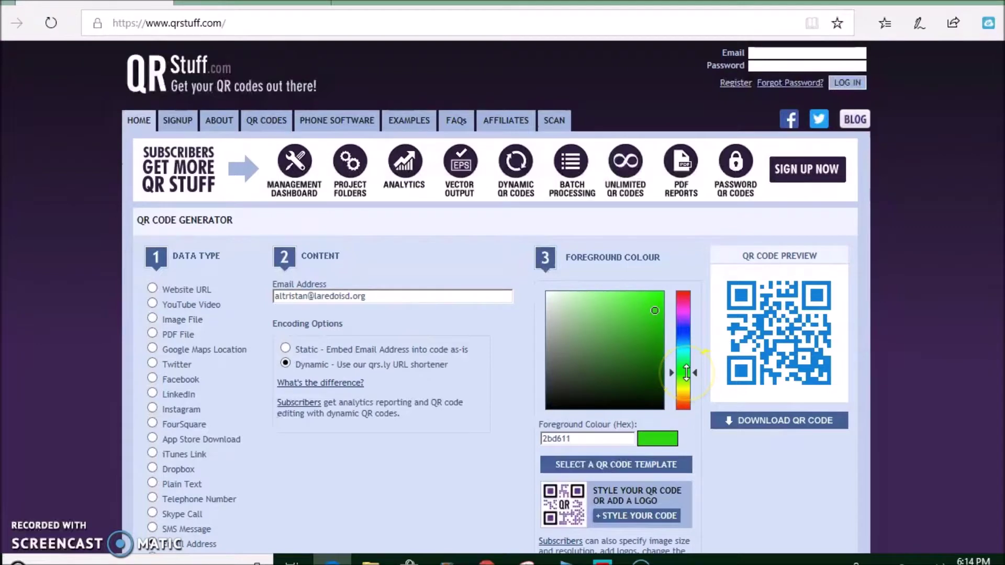
{"action": "left_click", "coordinate": [804, 425]}
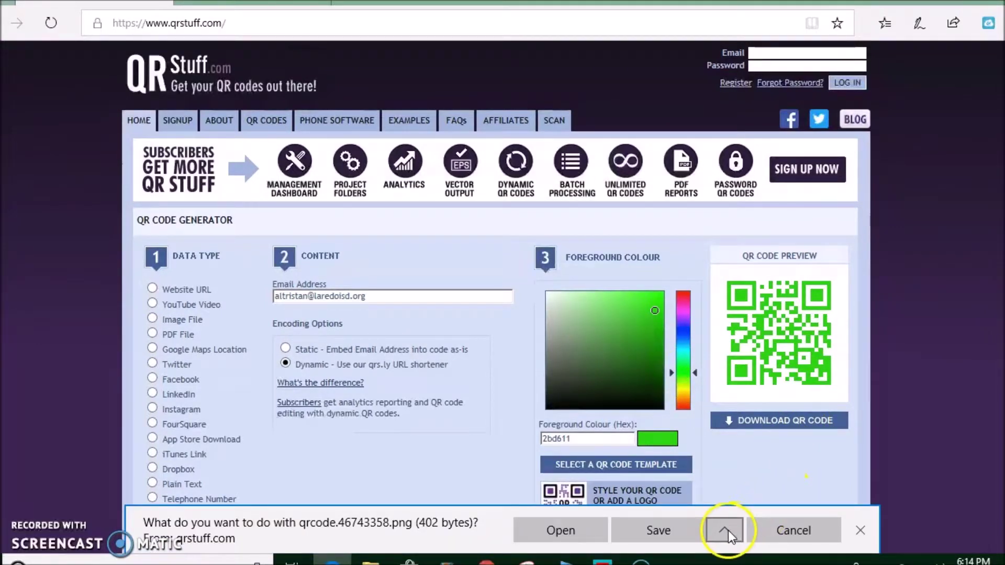
Save the green email code to the Desktop as 'email address.png' and open it
{"action": "left_click", "coordinate": [725, 529]}
{"action": "left_click", "coordinate": [653, 506]}
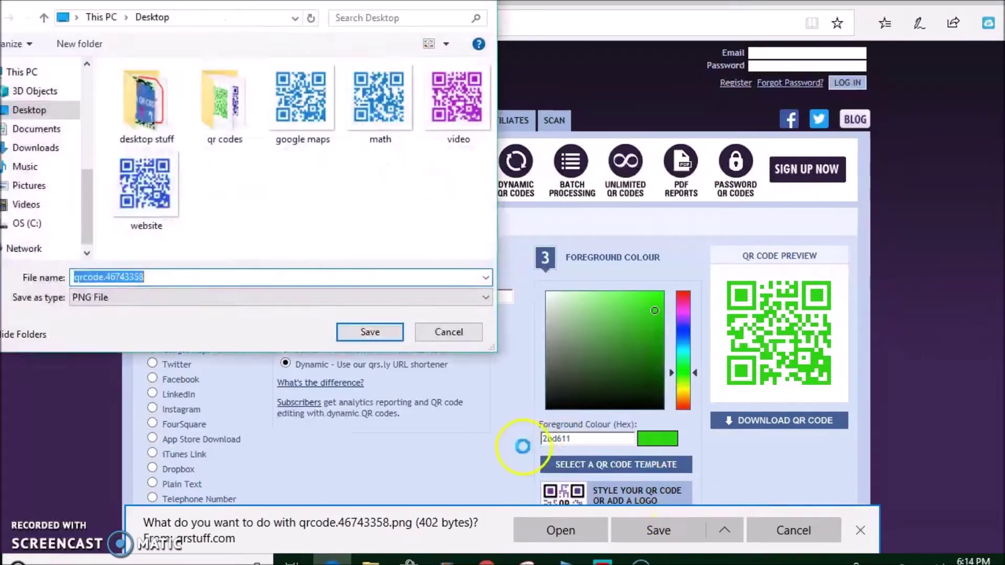
{"action": "type", "text": "e"}
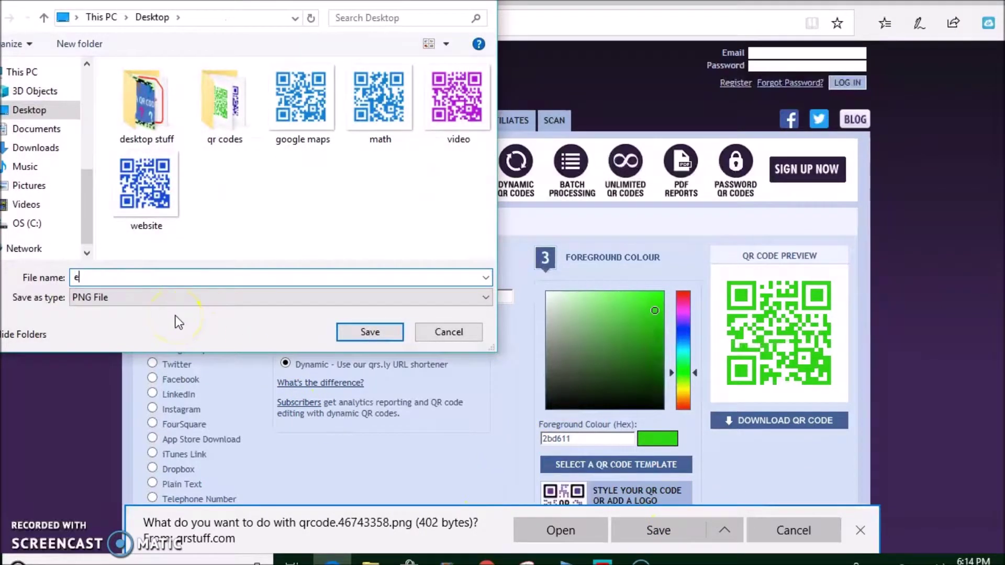
{"action": "type", "text": "mail address"}
{"action": "left_click", "coordinate": [353, 332]}
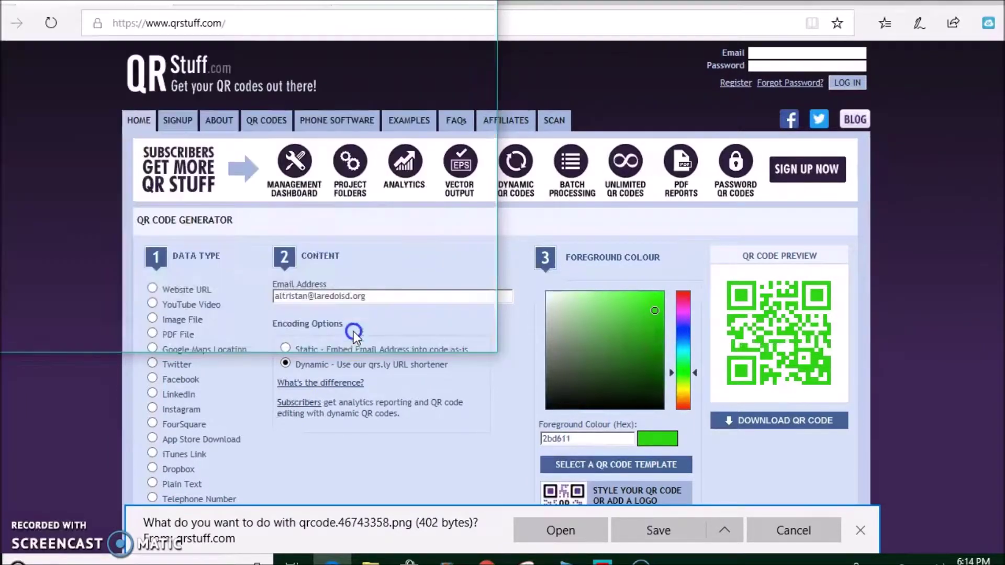
{"action": "left_click", "coordinate": [606, 523]}
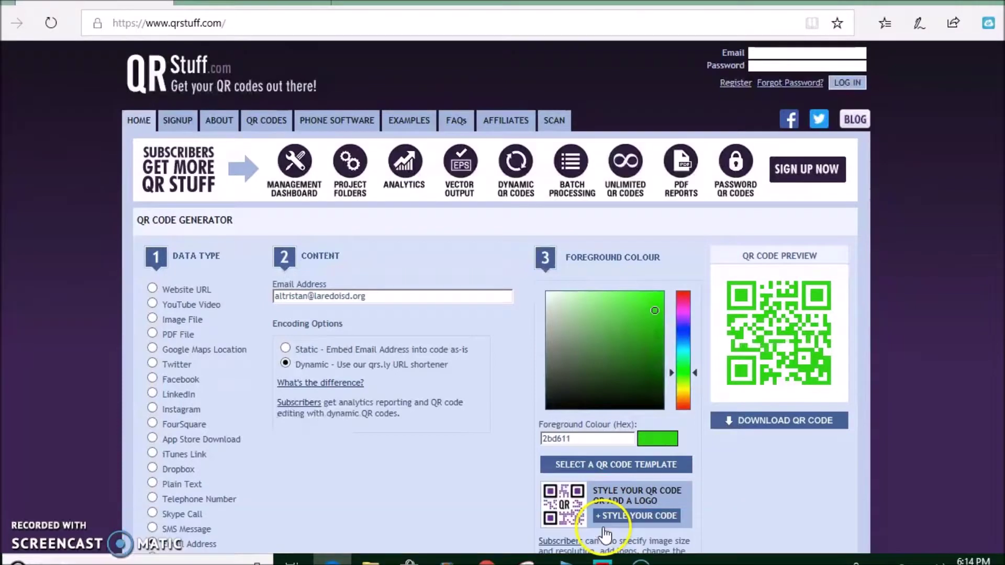